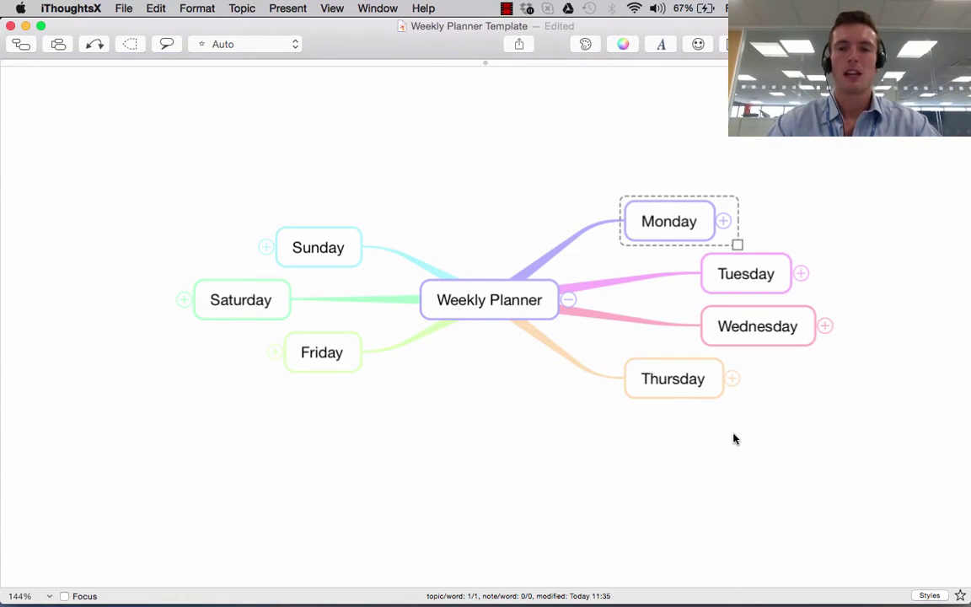
Select the central Weekly Planner topic and show the slide list
{"action": "left_click", "coordinate": [496, 309]}
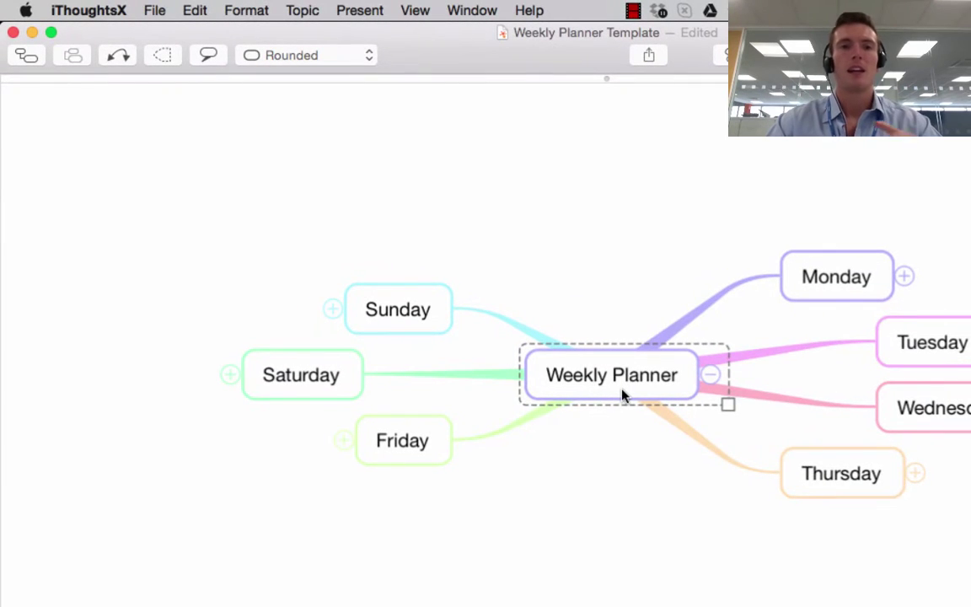
{"action": "left_click", "coordinate": [368, 14]}
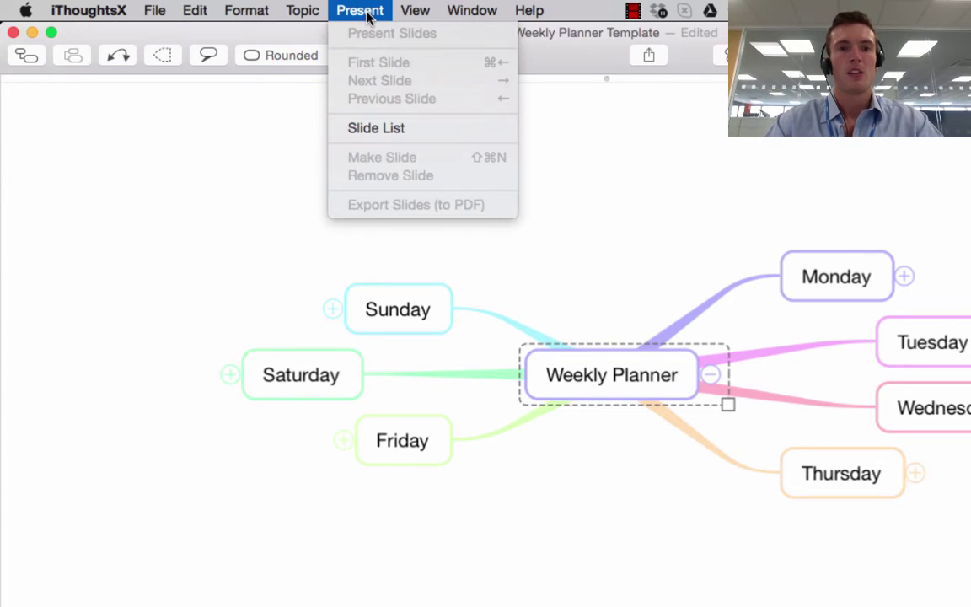
{"action": "left_click", "coordinate": [423, 137]}
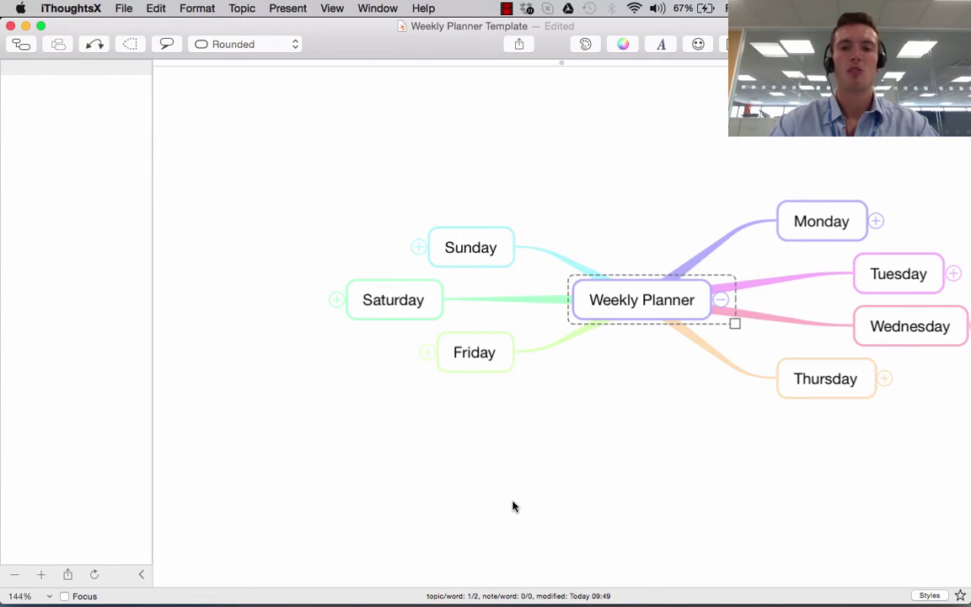
Add a slide of the central Weekly Planner topic with all seven day topics collapsed around it
{"action": "scroll", "coordinate": [514, 507], "scroll_direction": "right", "scroll_amount": 3}
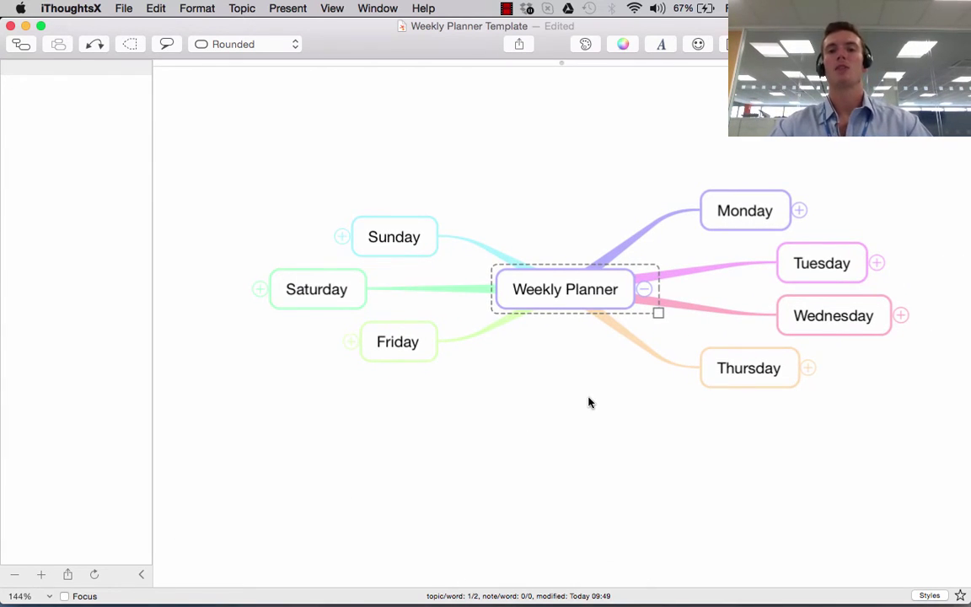
{"action": "scroll", "coordinate": [588, 402], "scroll_direction": "right", "scroll_amount": 2}
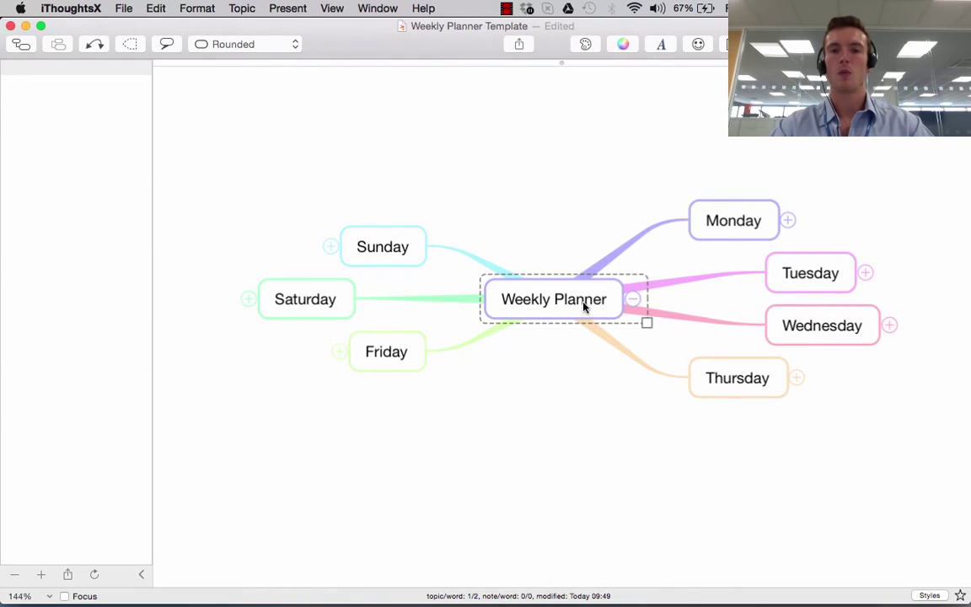
{"action": "left_click", "coordinate": [716, 222]}
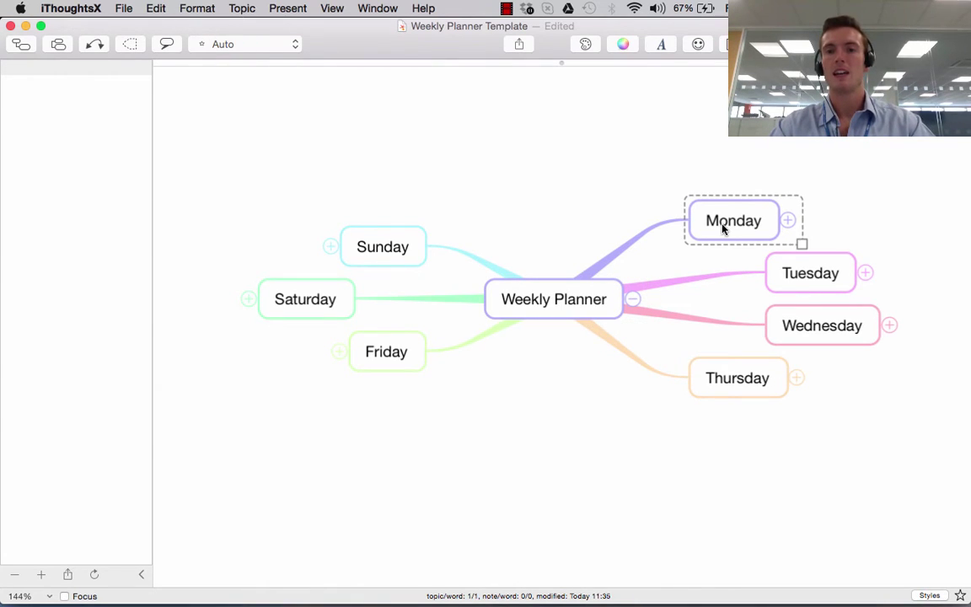
{"action": "left_click", "coordinate": [796, 274]}
{"action": "left_click", "coordinate": [585, 295]}
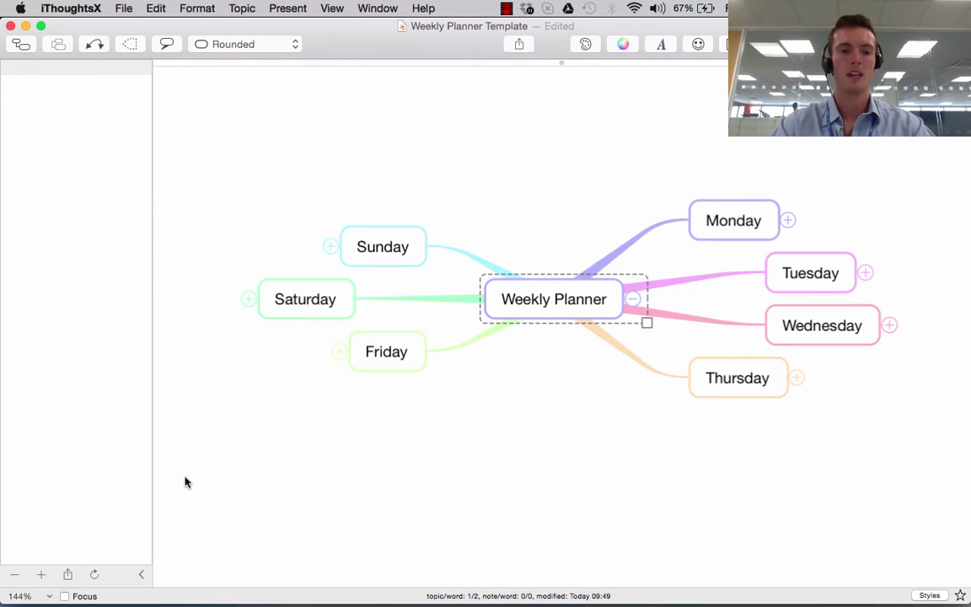
{"action": "left_click", "coordinate": [41, 577]}
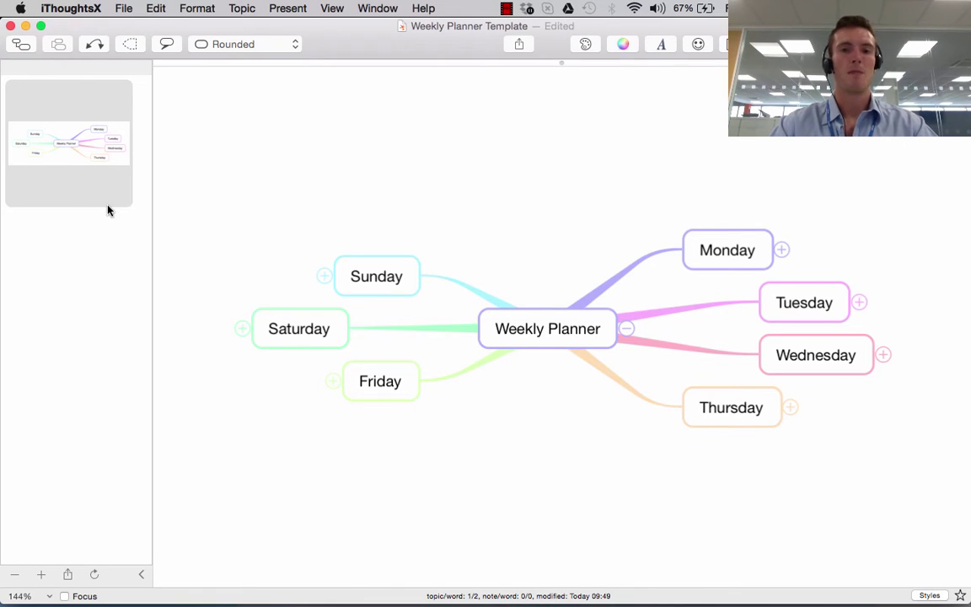
Add a slide of the collapsed Monday topic and another of Monday with its subtopics expanded
{"action": "left_click", "coordinate": [727, 253]}
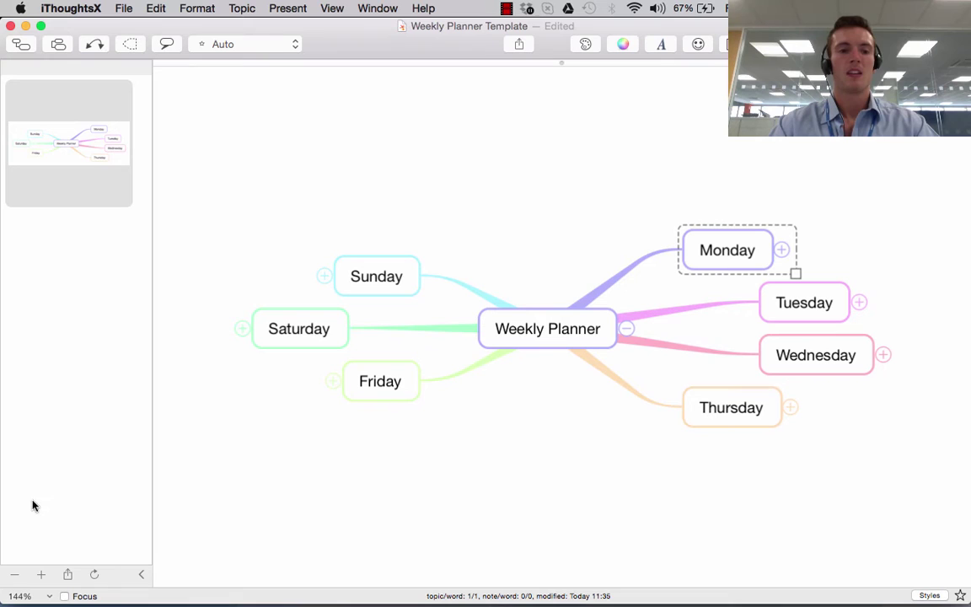
{"action": "left_click", "coordinate": [41, 575]}
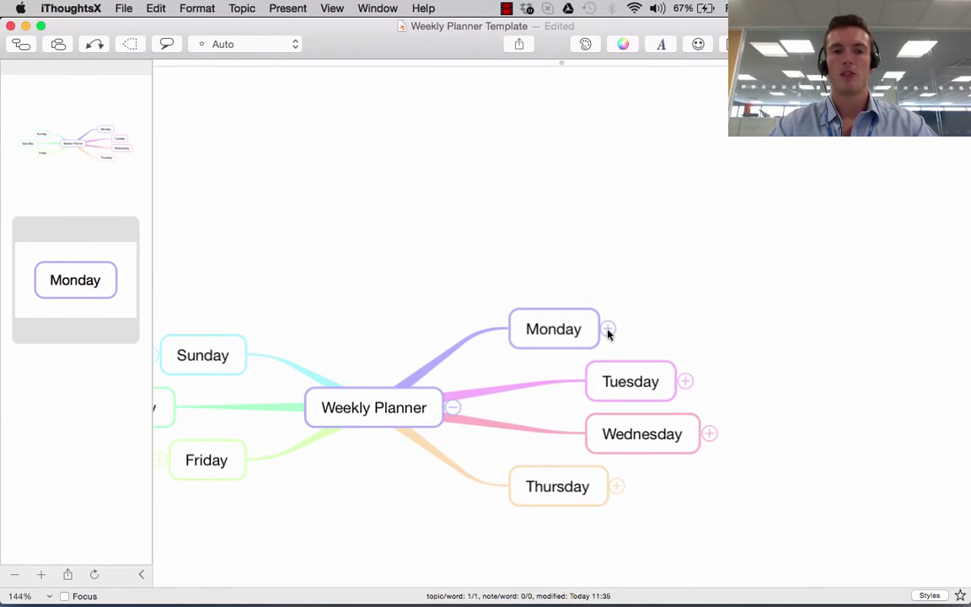
{"action": "left_click", "coordinate": [607, 331]}
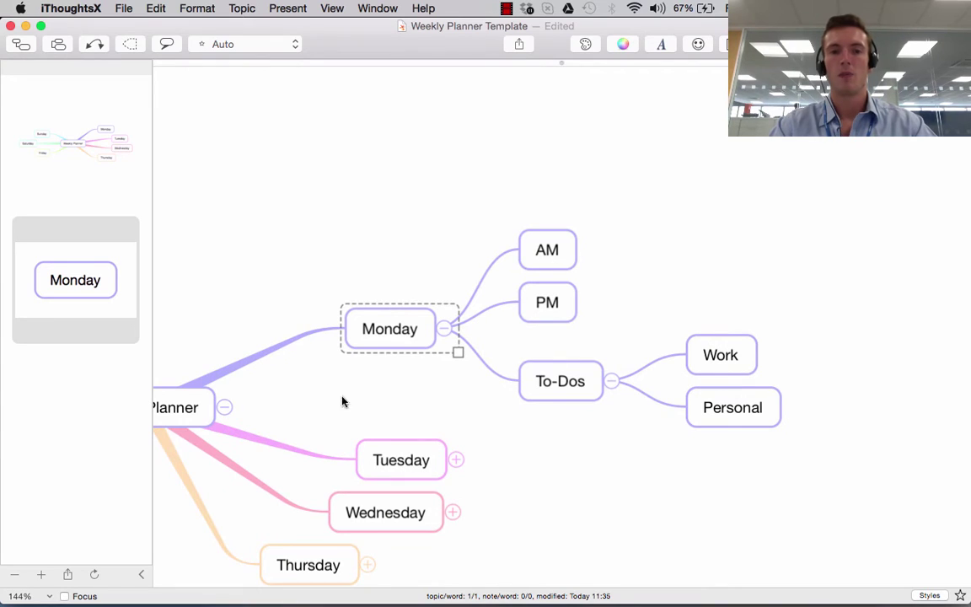
{"action": "left_click", "coordinate": [40, 576]}
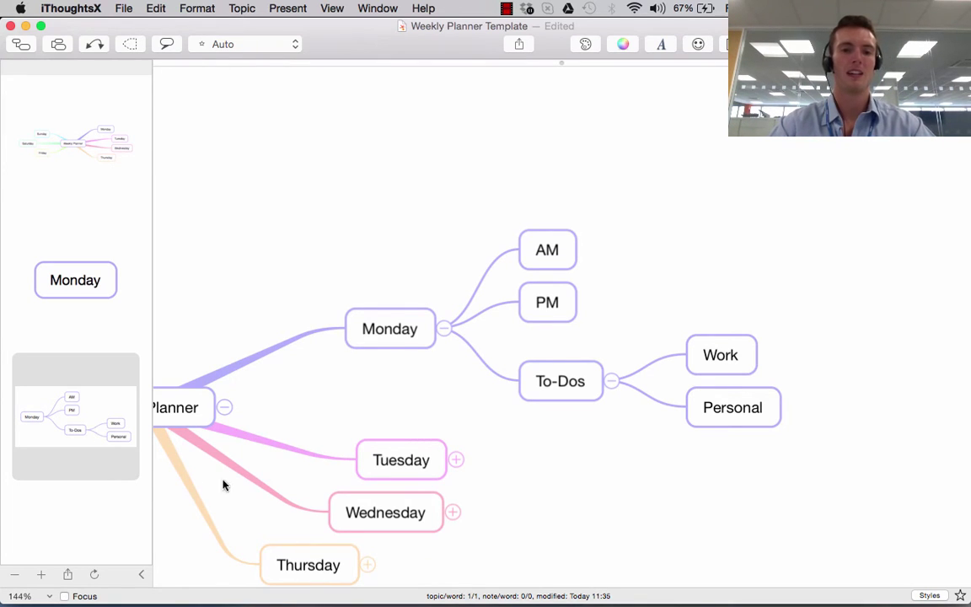
Expand the Thursday topic and its To-Dos branch, and add a slide of the expanded Thursday topic
{"action": "scroll", "coordinate": [261, 481], "scroll_direction": "left", "scroll_amount": 5}
{"action": "scroll", "coordinate": [261, 481], "scroll_direction": "down", "scroll_amount": 3}
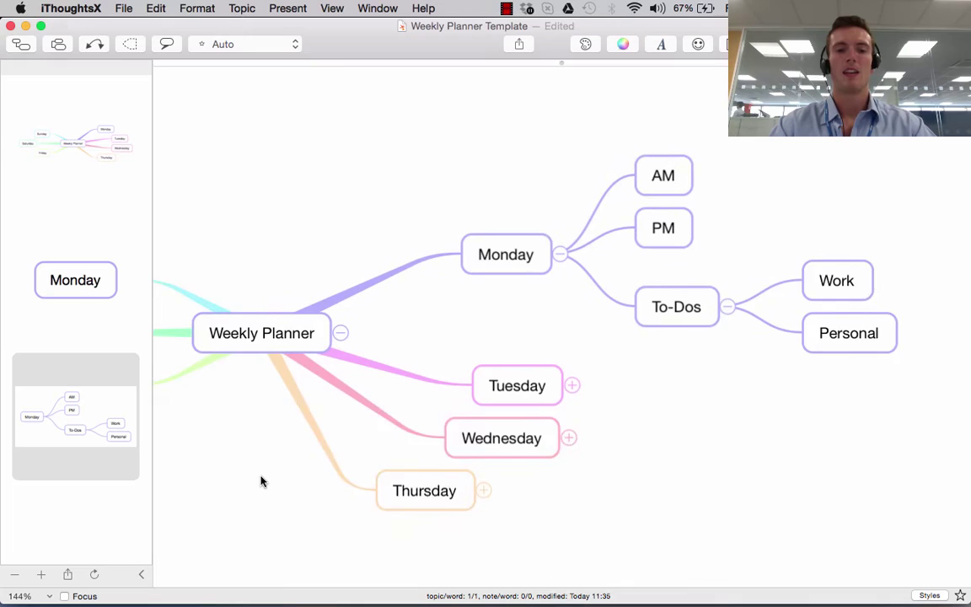
{"action": "left_click", "coordinate": [525, 455]}
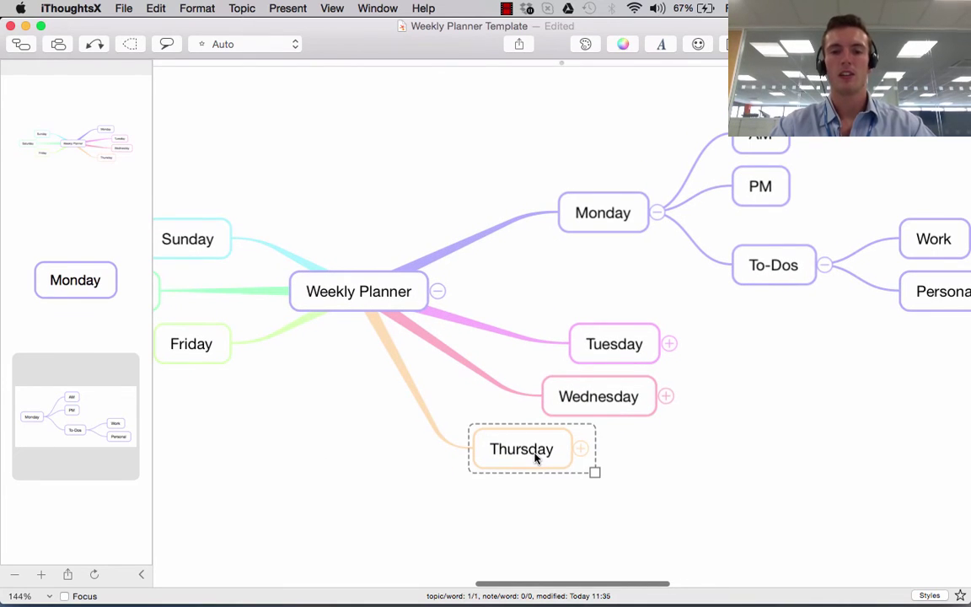
{"action": "left_click", "coordinate": [581, 449]}
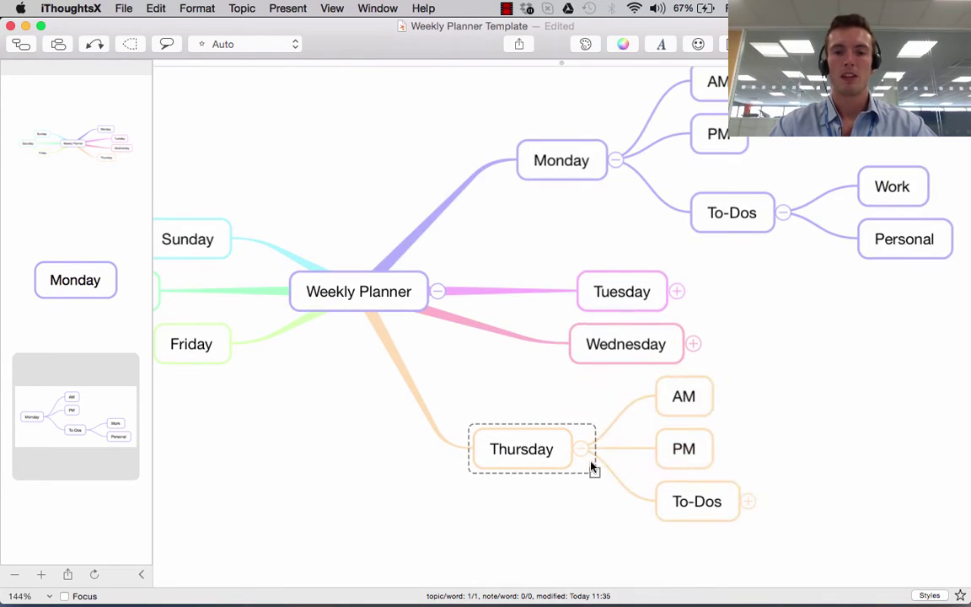
{"action": "left_click", "coordinate": [681, 478]}
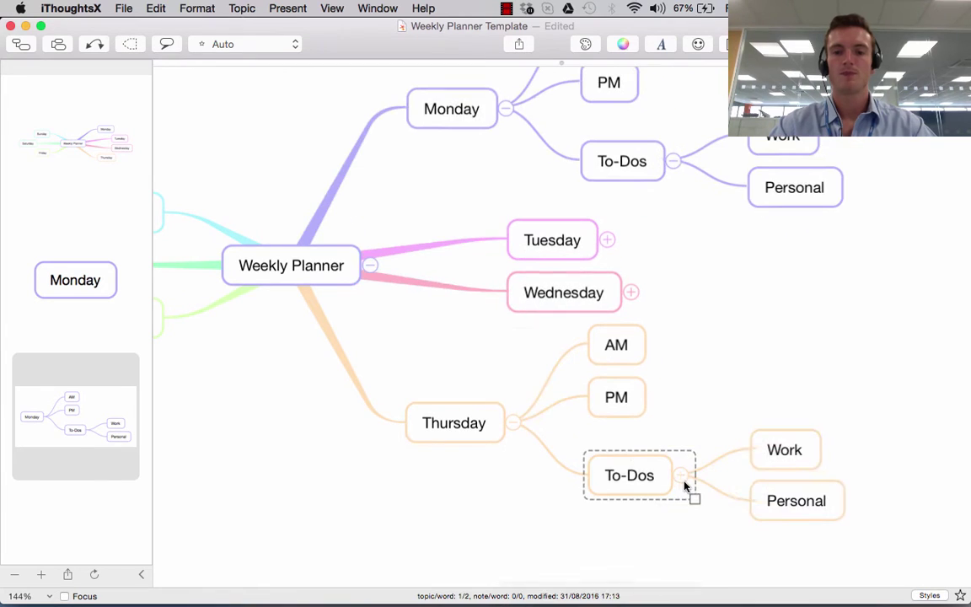
{"action": "left_click", "coordinate": [475, 423]}
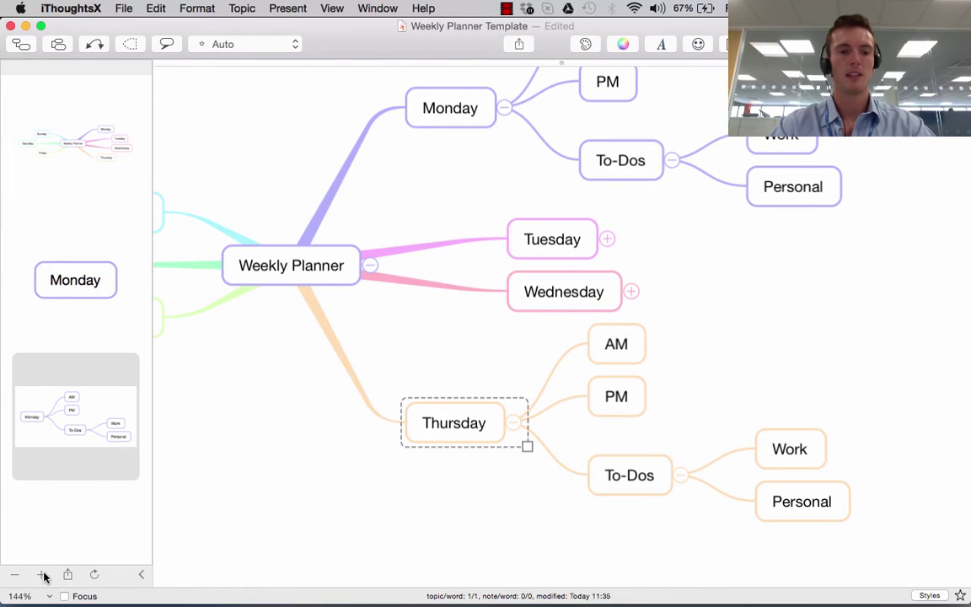
{"action": "left_click", "coordinate": [41, 575]}
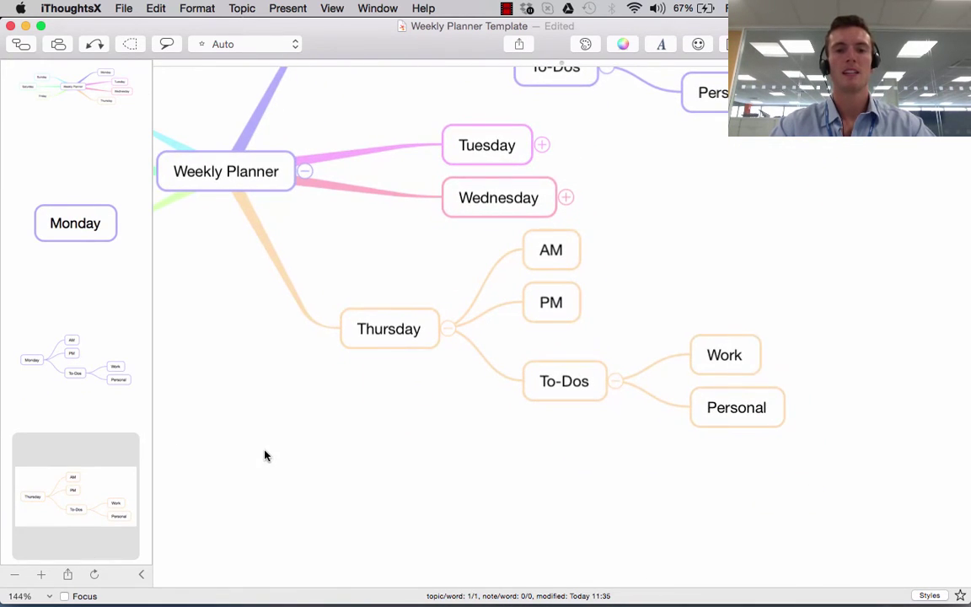
Present the slides and advance through the Monday slides to the Thursday slide
{"action": "scroll", "coordinate": [198, 436], "scroll_direction": "left", "scroll_amount": 5}
{"action": "scroll", "coordinate": [198, 436], "scroll_direction": "up", "scroll_amount": 3}
{"action": "scroll", "coordinate": [198, 436], "scroll_direction": "left", "scroll_amount": 3}
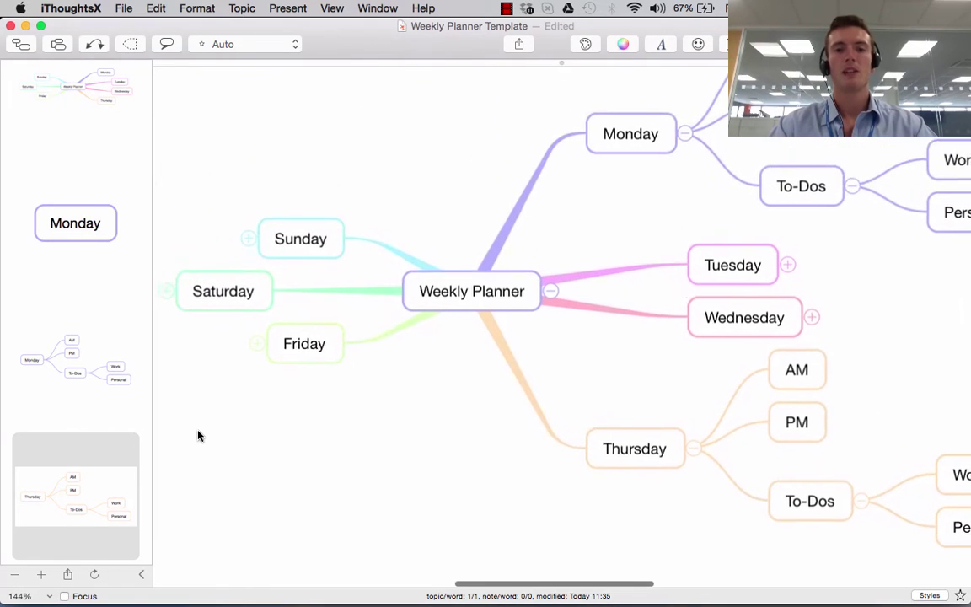
{"action": "left_click", "coordinate": [489, 290]}
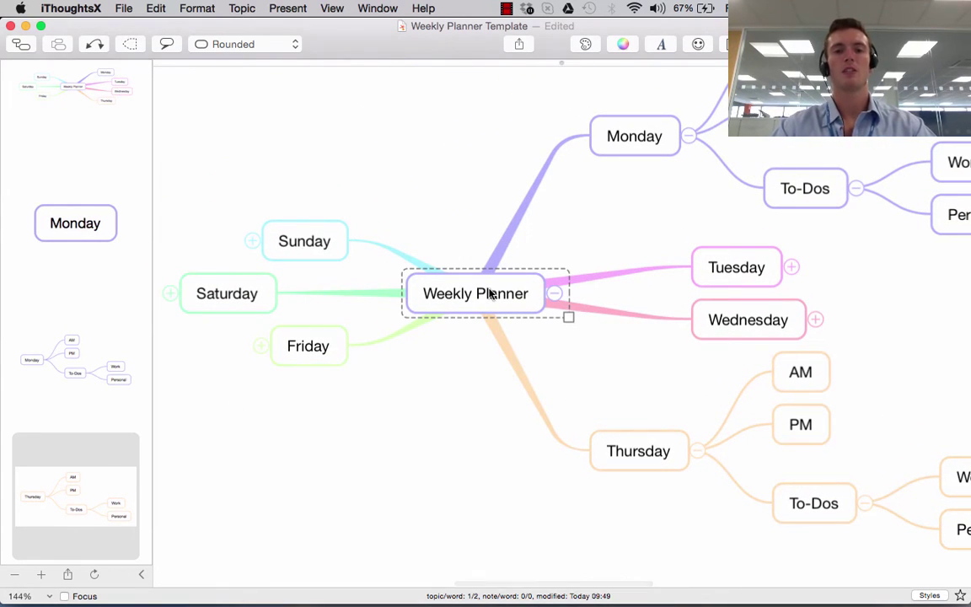
{"action": "left_click", "coordinate": [288, 8]}
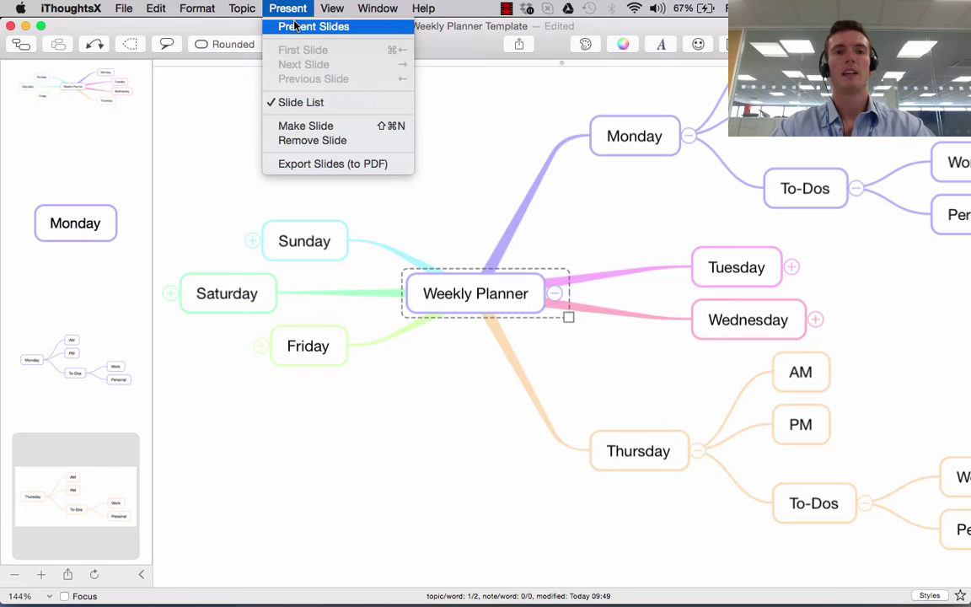
{"action": "left_click", "coordinate": [297, 28]}
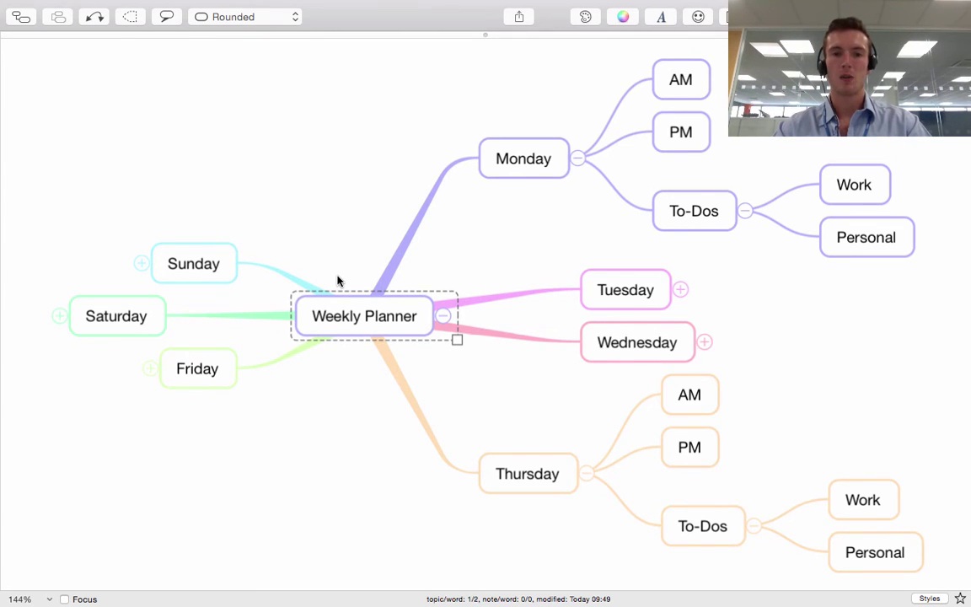
{"action": "key", "text": "super+alt+slash"}
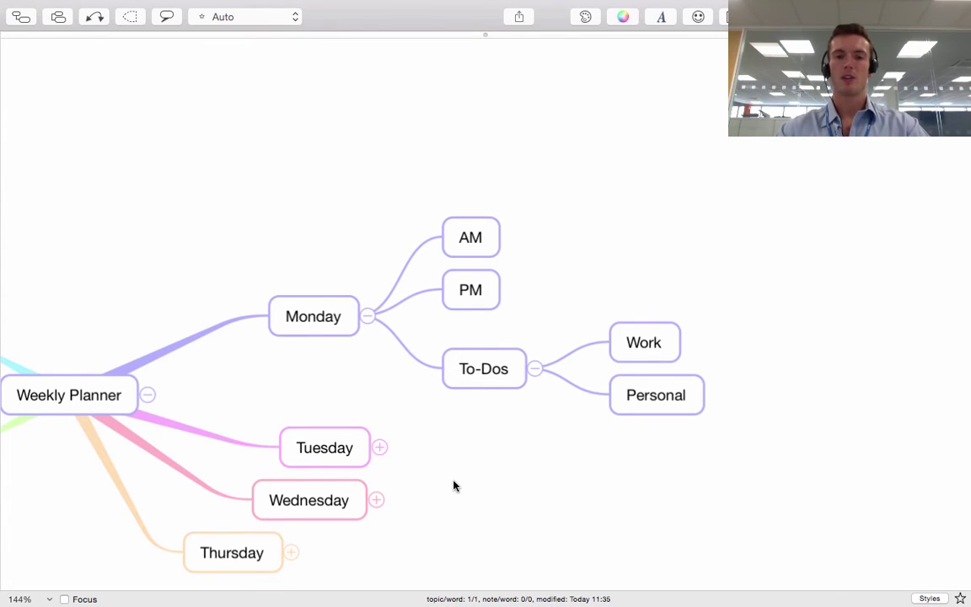
{"action": "key", "text": "super+alt+Right"}
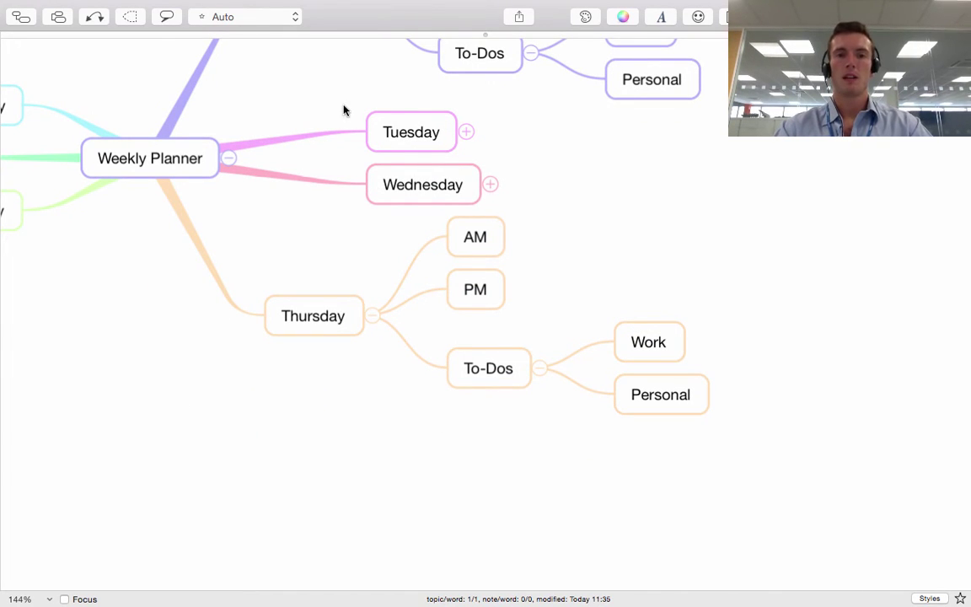
End the slide presentation and show the slide list again
{"action": "mouse_move", "coordinate": [327, 5]}
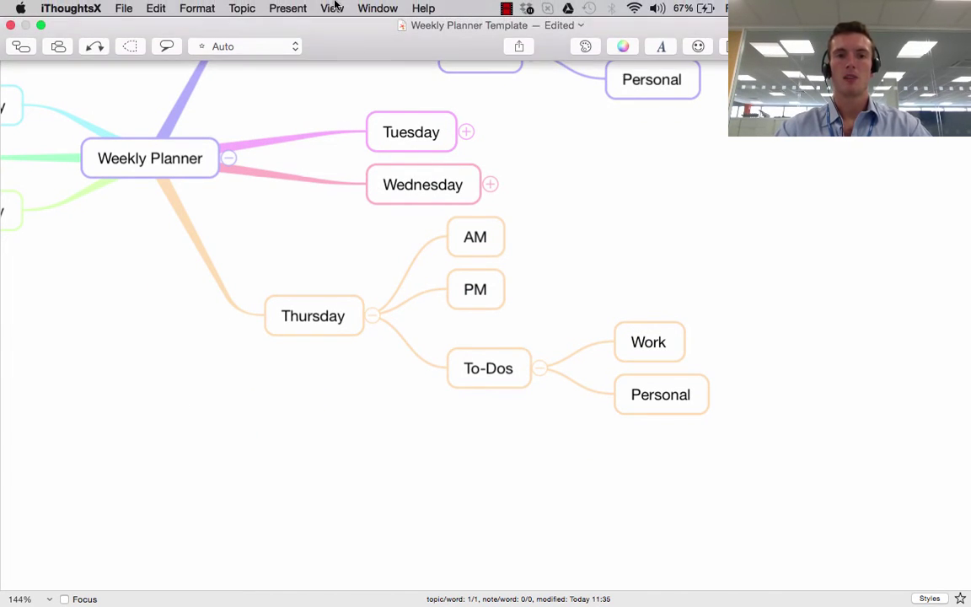
{"action": "left_click", "coordinate": [288, 10]}
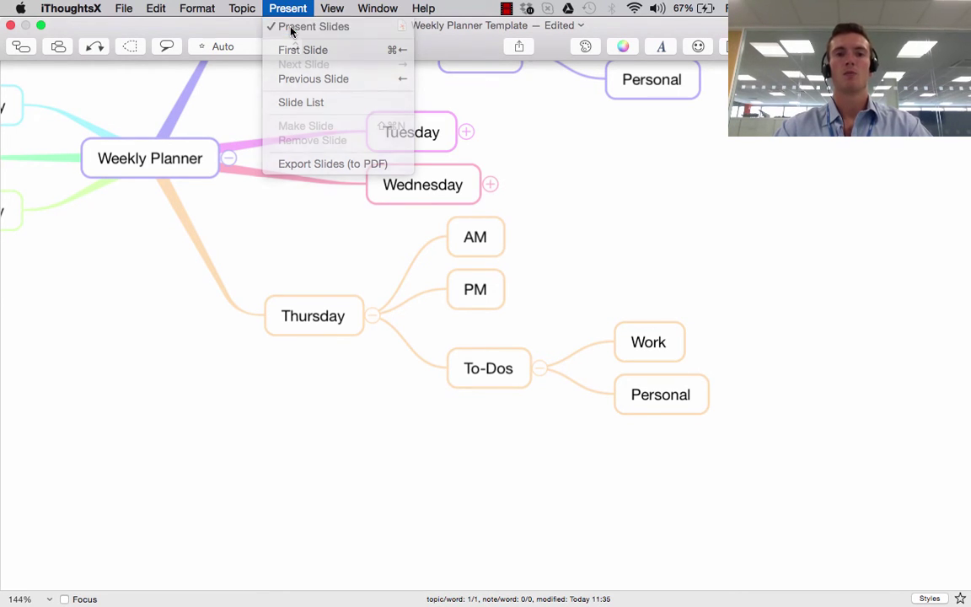
{"action": "left_click", "coordinate": [294, 28]}
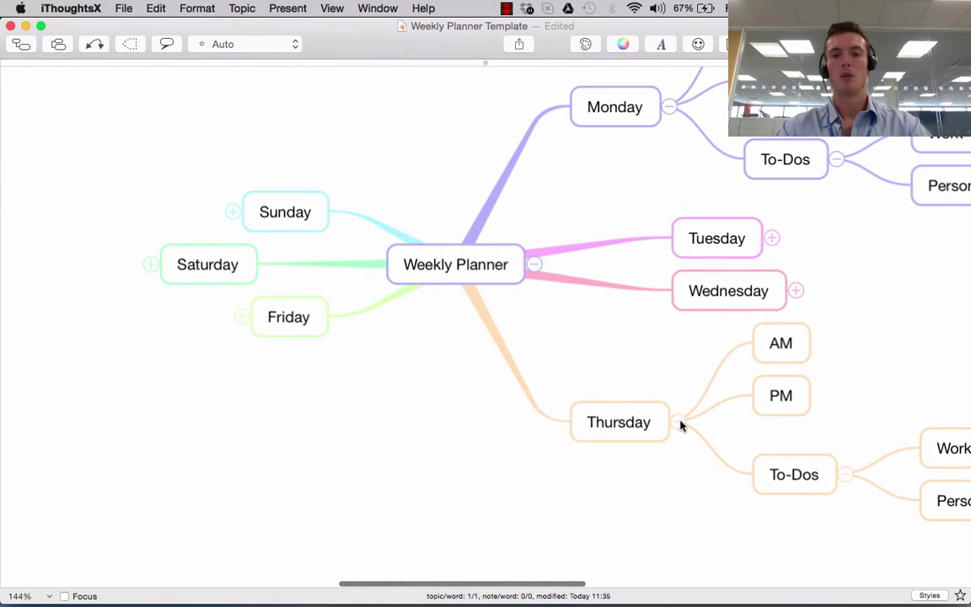
{"action": "left_click", "coordinate": [680, 425]}
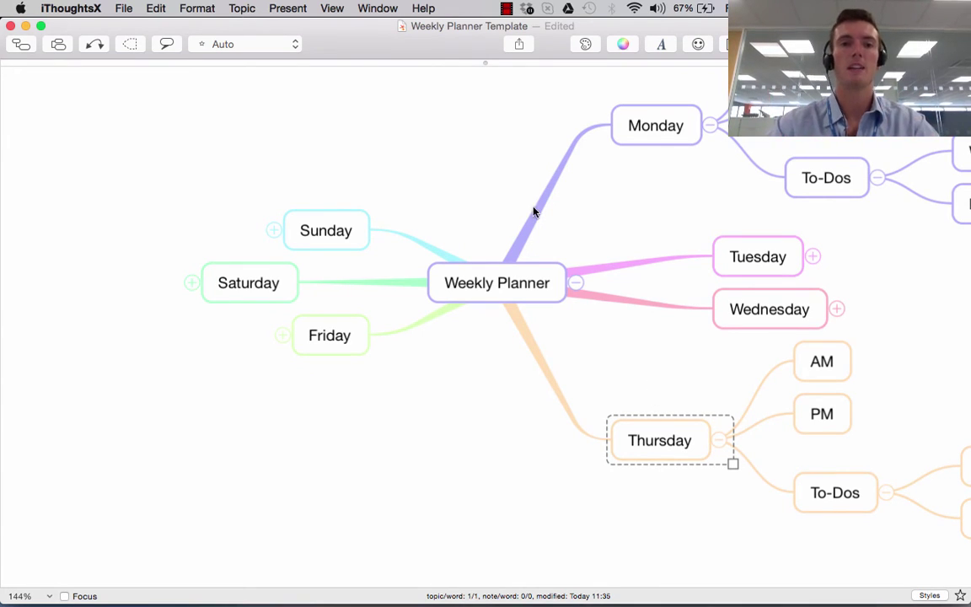
{"action": "left_click", "coordinate": [295, 8]}
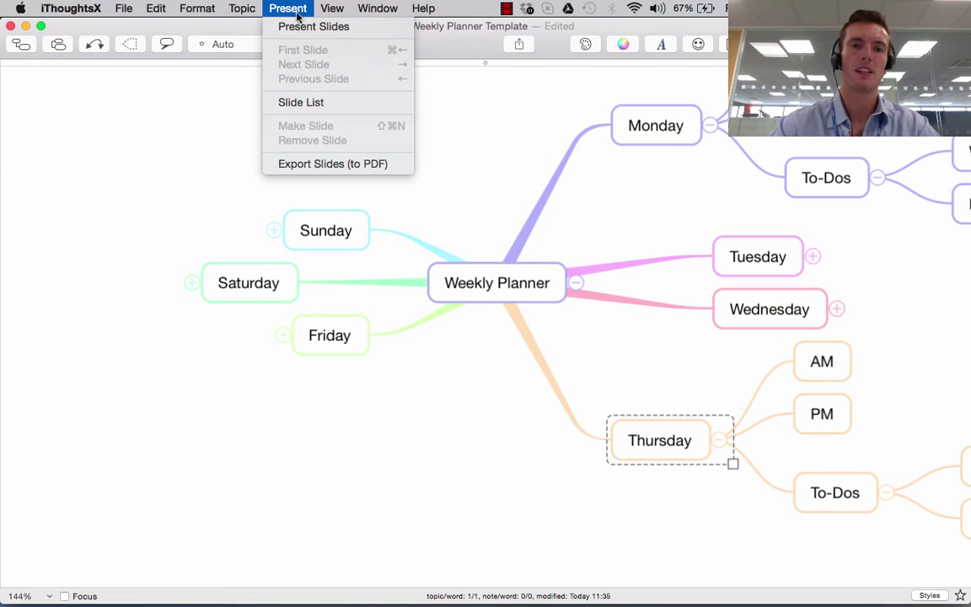
{"action": "left_click", "coordinate": [314, 102]}
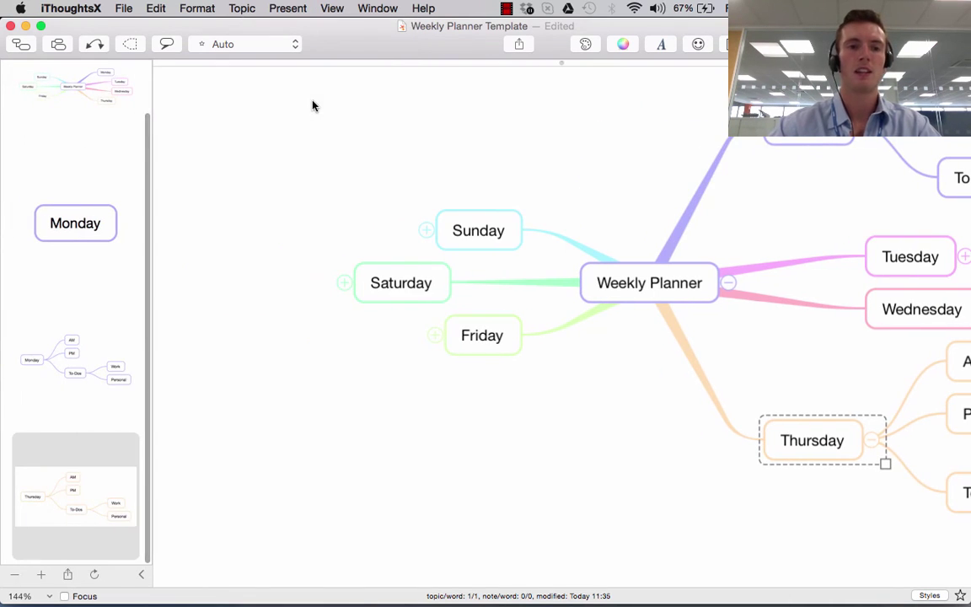
Move the Thursday slide to second place in the slide list, directly after the Weekly Planner overview slide
{"action": "scroll", "coordinate": [28, 288], "scroll_direction": "up", "scroll_amount": 2}
{"action": "scroll", "coordinate": [28, 289], "scroll_direction": "down", "scroll_amount": 3}
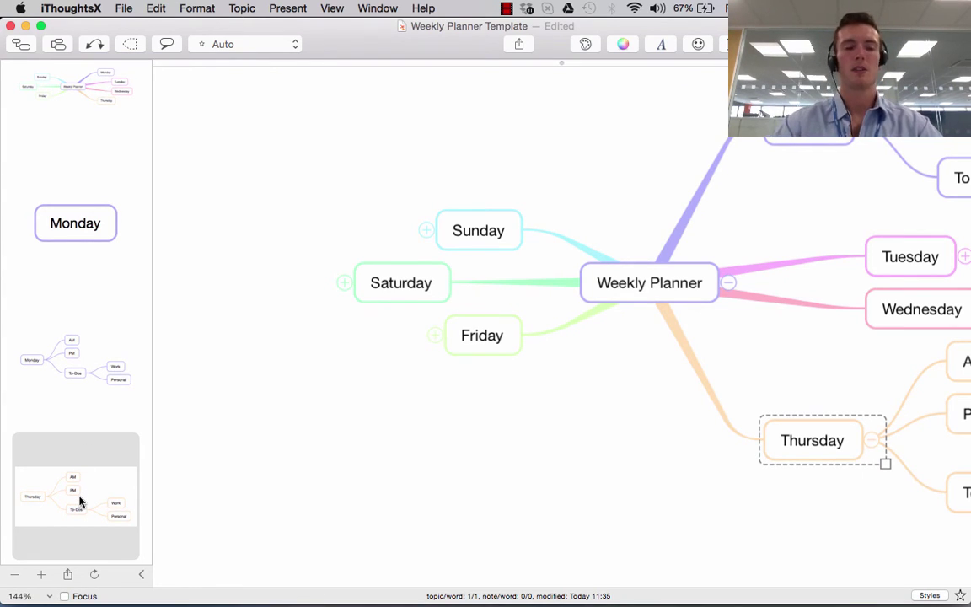
{"action": "left_click_drag", "start_coordinate": [80, 501], "coordinate": [78, 173]}
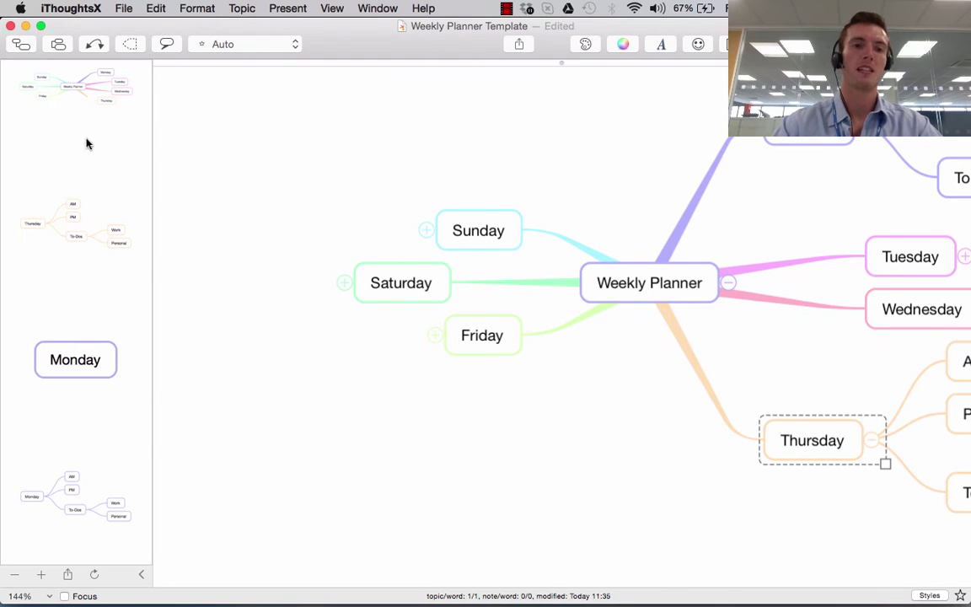
Step through the reordered slides from the Weekly Planner overview to the expanded Monday slide
{"action": "left_click", "coordinate": [91, 96]}
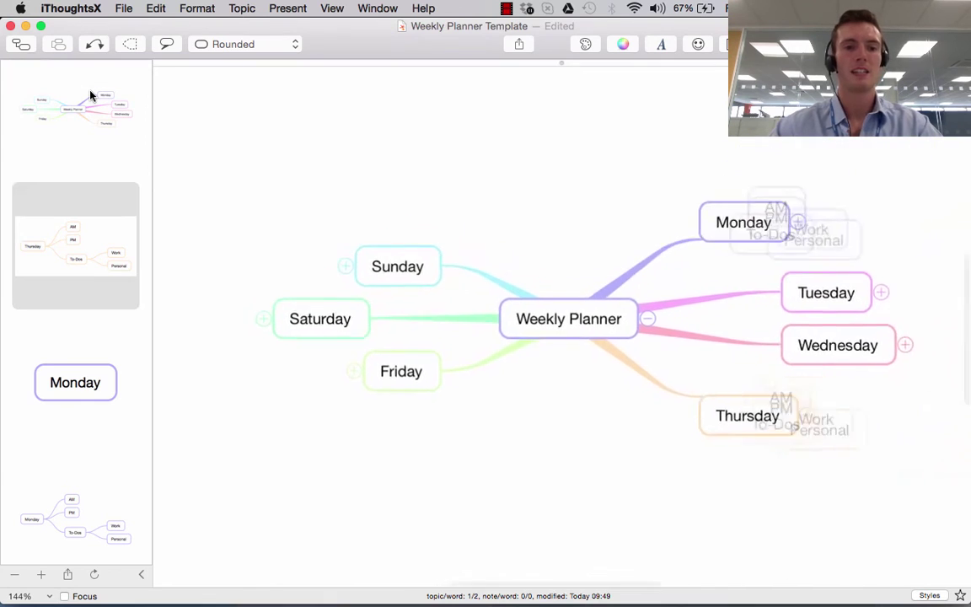
{"action": "key", "text": "Down"}
{"action": "key", "text": "Down"}
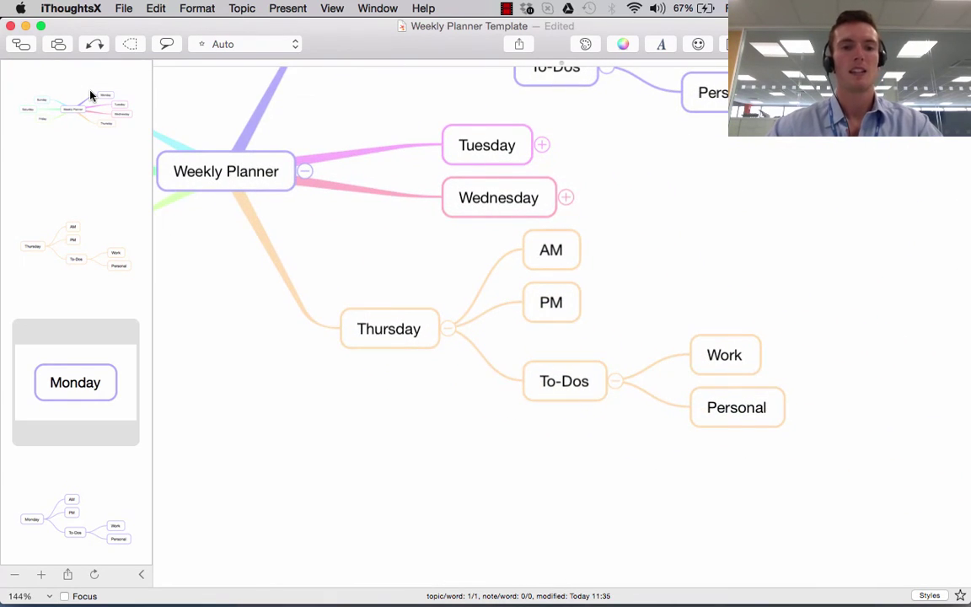
{"action": "key", "text": "Down"}
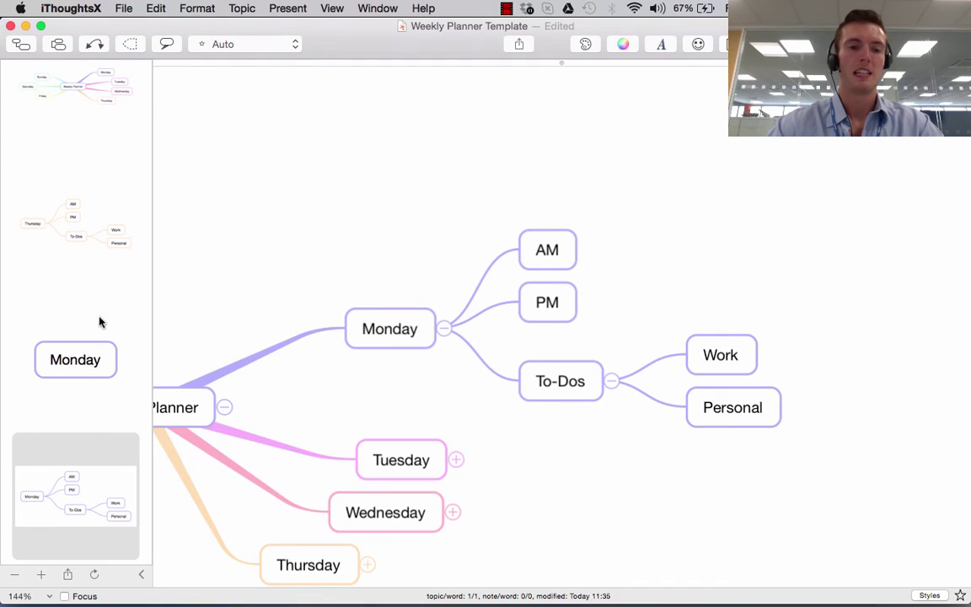
Delete the slide showing only the collapsed Monday topic from the slide list
{"action": "left_click", "coordinate": [81, 367]}
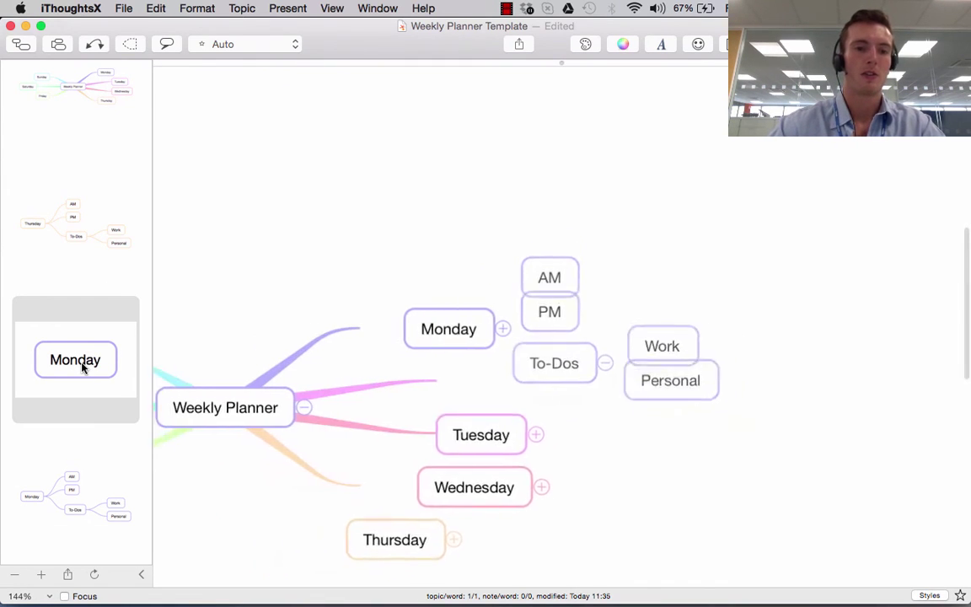
{"action": "right_click", "coordinate": [81, 365]}
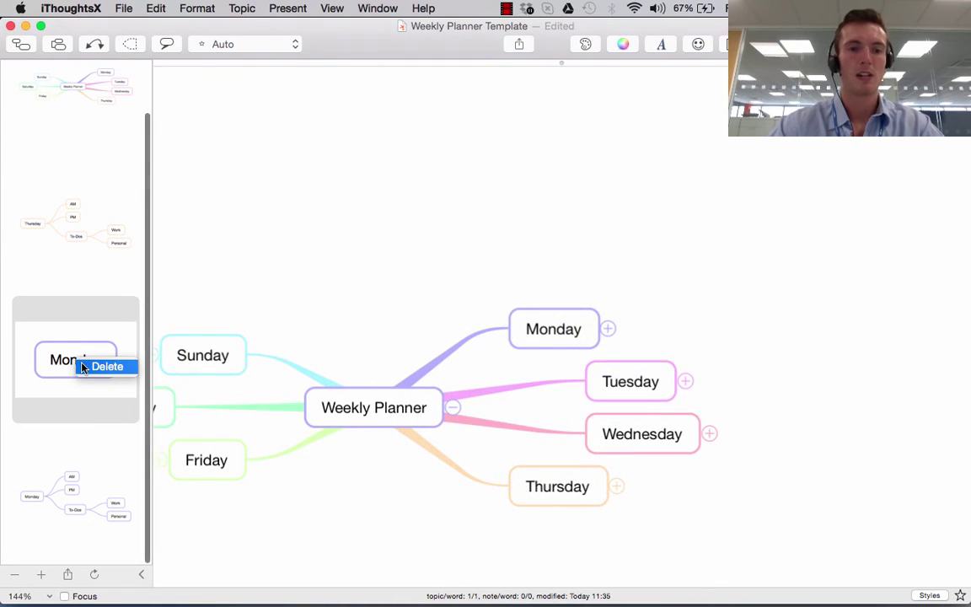
{"action": "left_click", "coordinate": [38, 330]}
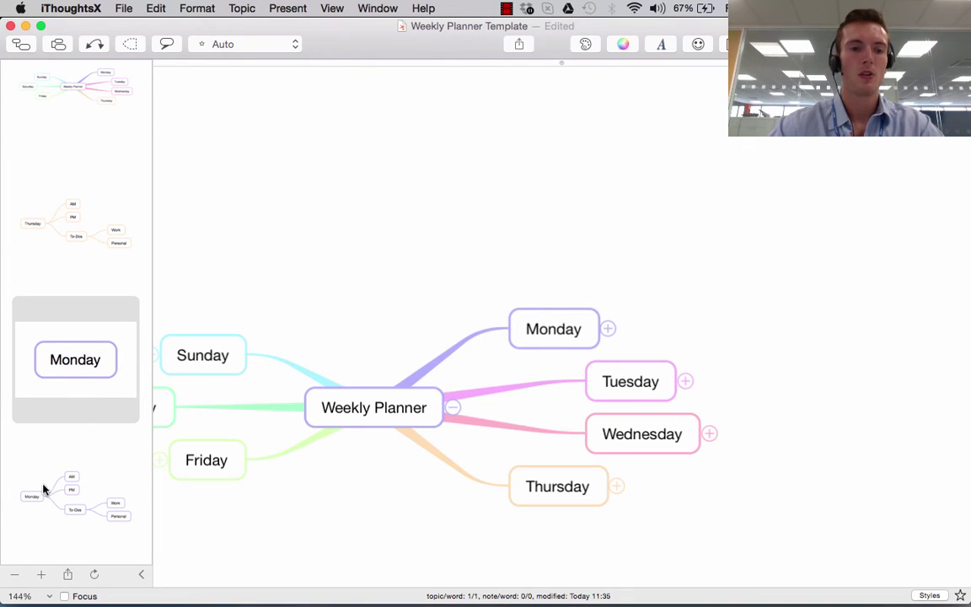
{"action": "left_click", "coordinate": [14, 577]}
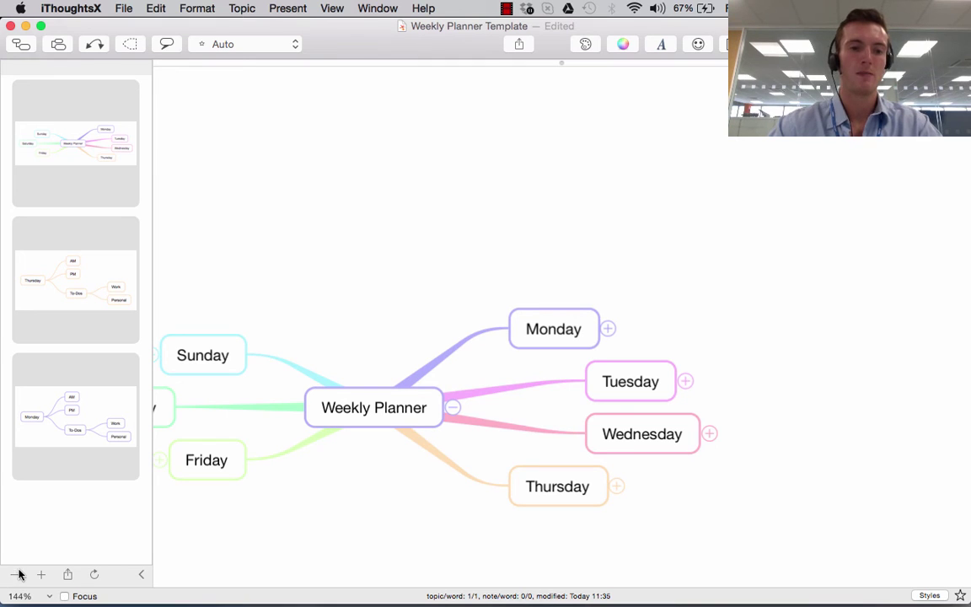
Select the Weekly Planner overview, Thursday and expanded Monday slides together in the slide list, and clear the selection
{"action": "left_click", "coordinate": [81, 520]}
{"action": "left_click_drag", "start_coordinate": [80, 512], "coordinate": [76, 325]}
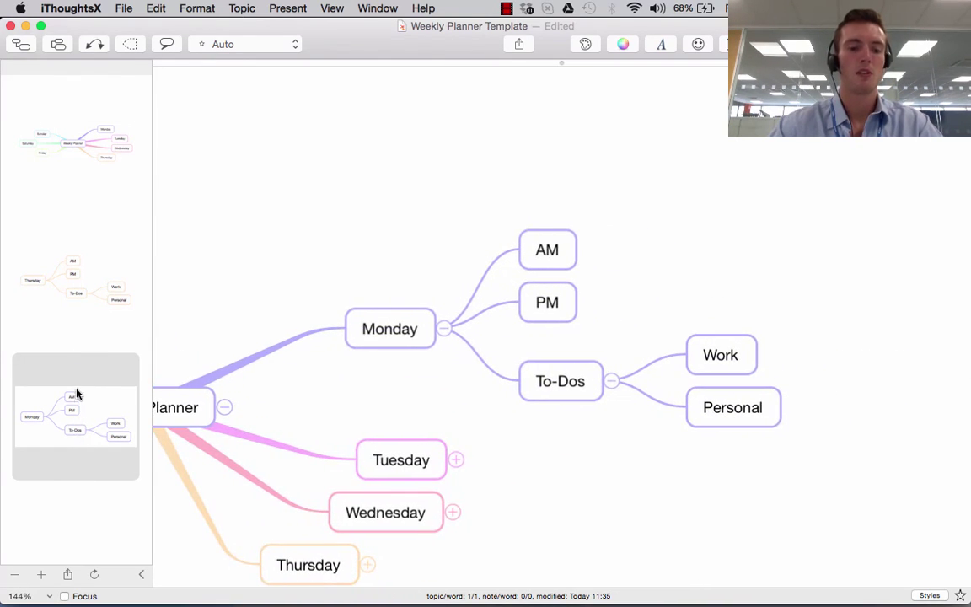
{"action": "left_click", "coordinate": [77, 278]}
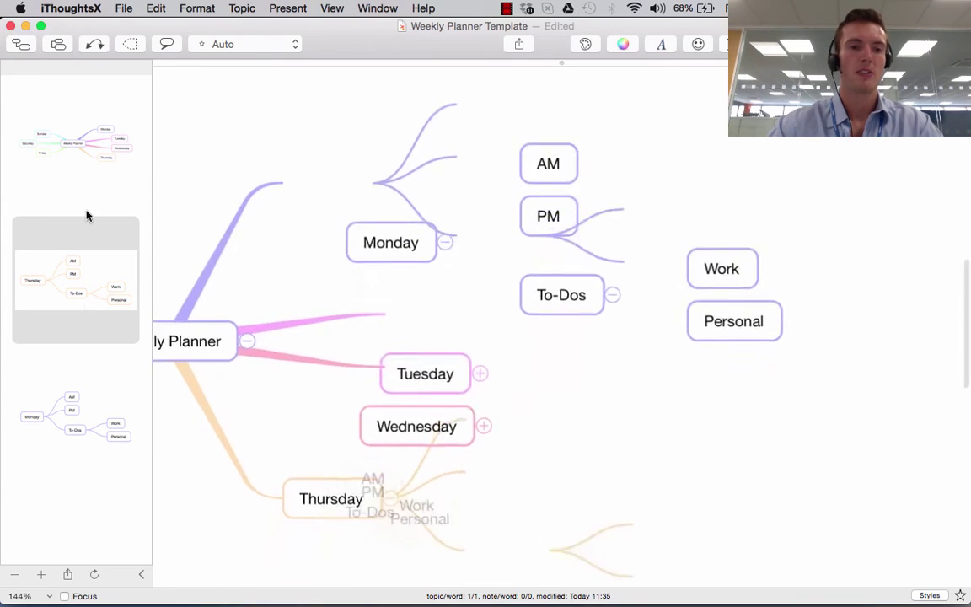
{"action": "left_click", "coordinate": [91, 155], "text": "shift"}
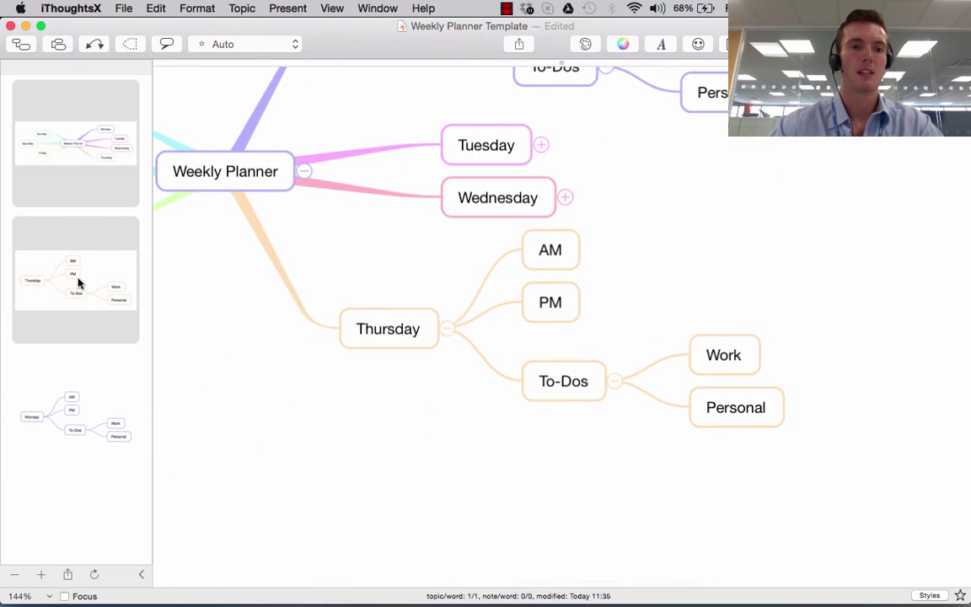
{"action": "left_click", "coordinate": [66, 404], "text": "shift"}
{"action": "left_click", "coordinate": [98, 497]}
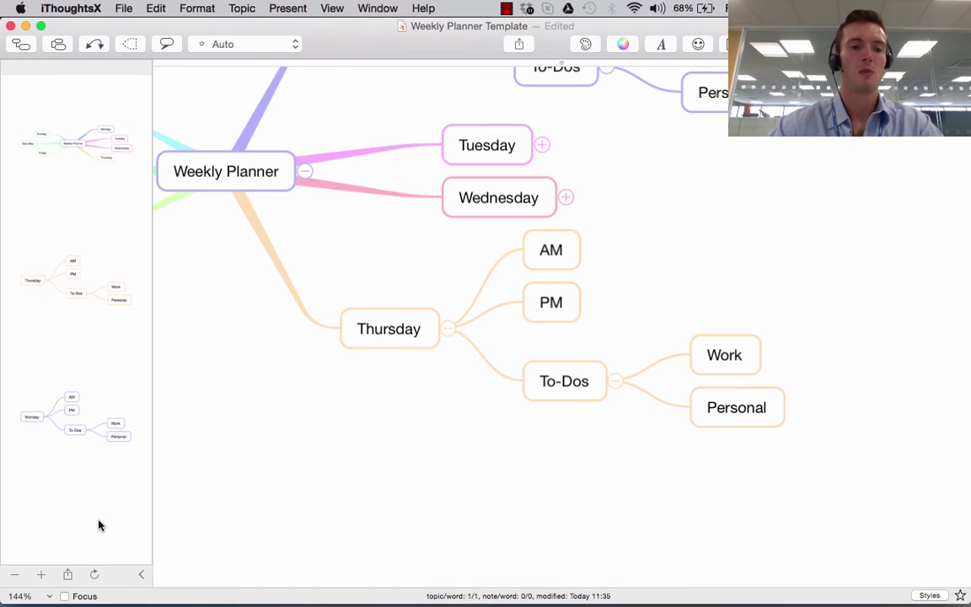
Select only the expanded Monday slide and the Weekly Planner overview slide together, and clear the selection
{"action": "left_click", "coordinate": [91, 434]}
{"action": "left_click", "coordinate": [91, 160], "text": "shift"}
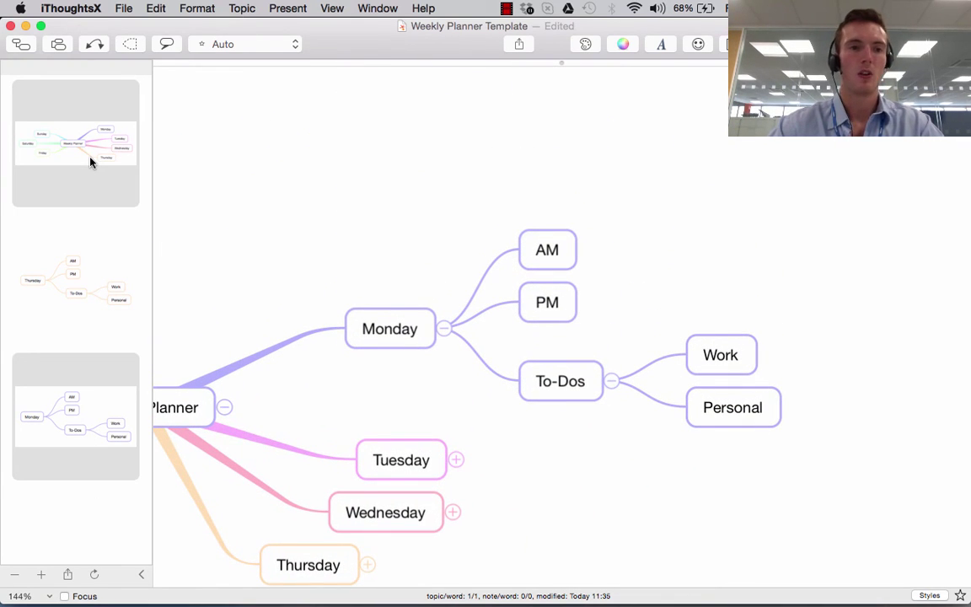
{"action": "left_click", "coordinate": [80, 511]}
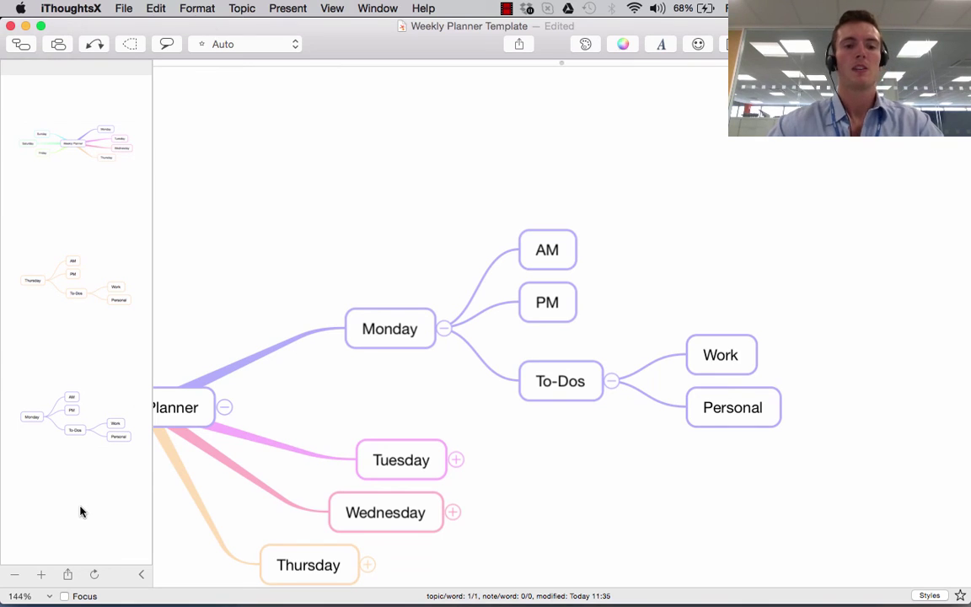
{"action": "scroll", "coordinate": [273, 425], "scroll_direction": "left", "scroll_amount": 10}
{"action": "scroll", "coordinate": [273, 424], "scroll_direction": "down", "scroll_amount": 3}
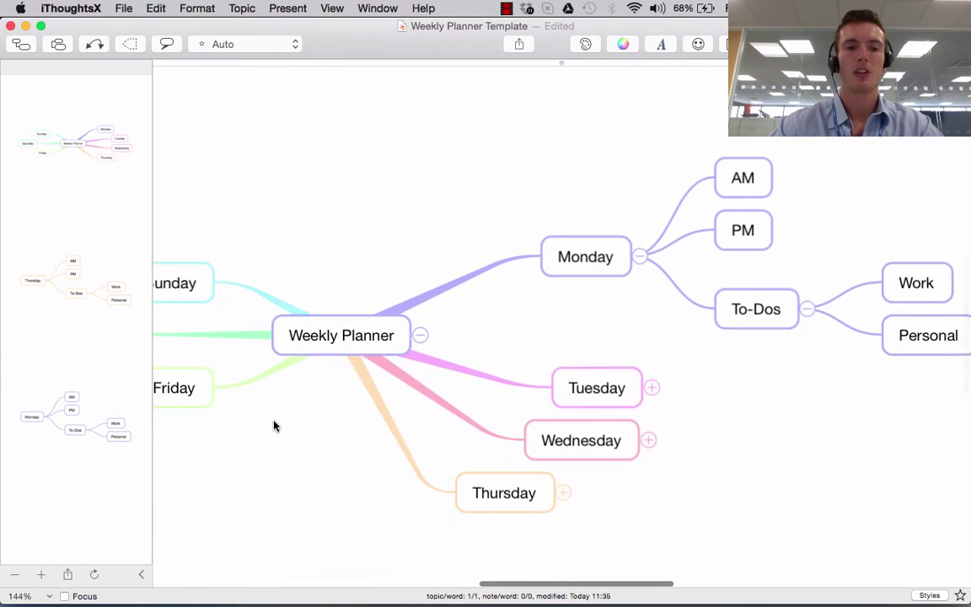
{"action": "scroll", "coordinate": [273, 425], "scroll_direction": "down", "scroll_amount": 1}
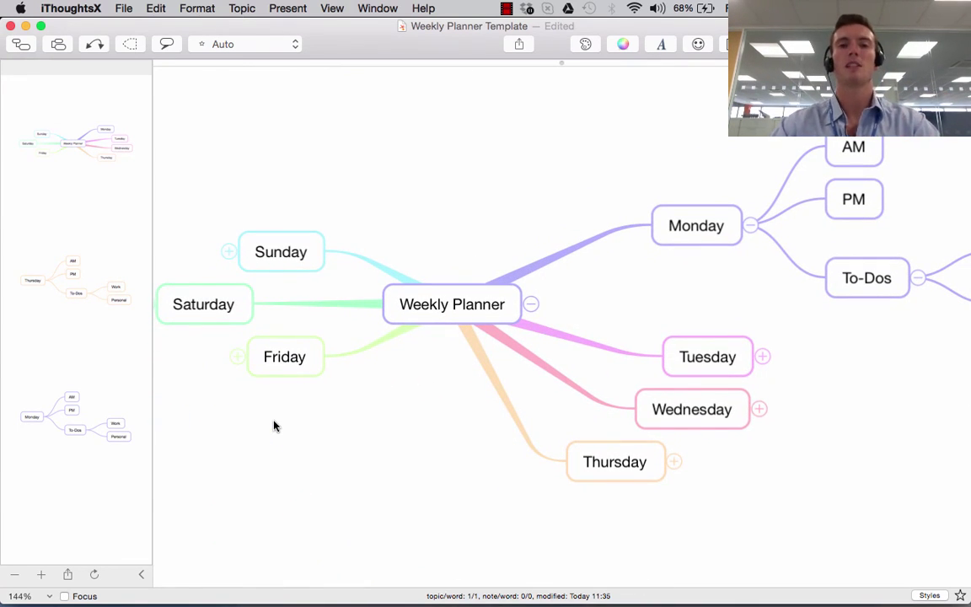